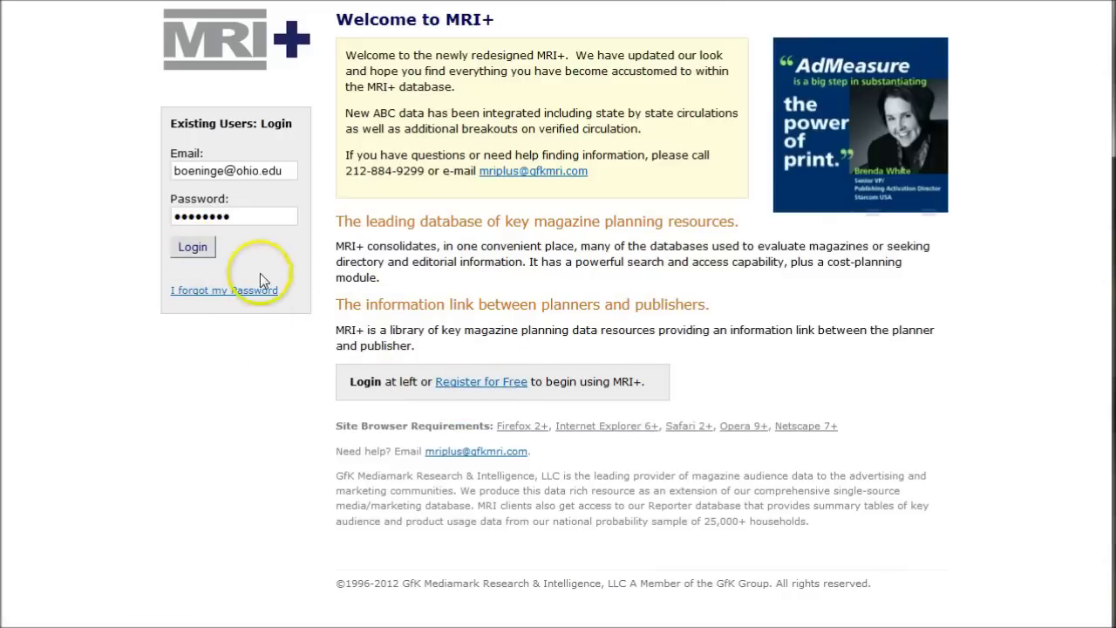
Log in to MRI+ through the Existing Users box with the account's e-mail and password
left_click(193, 248)
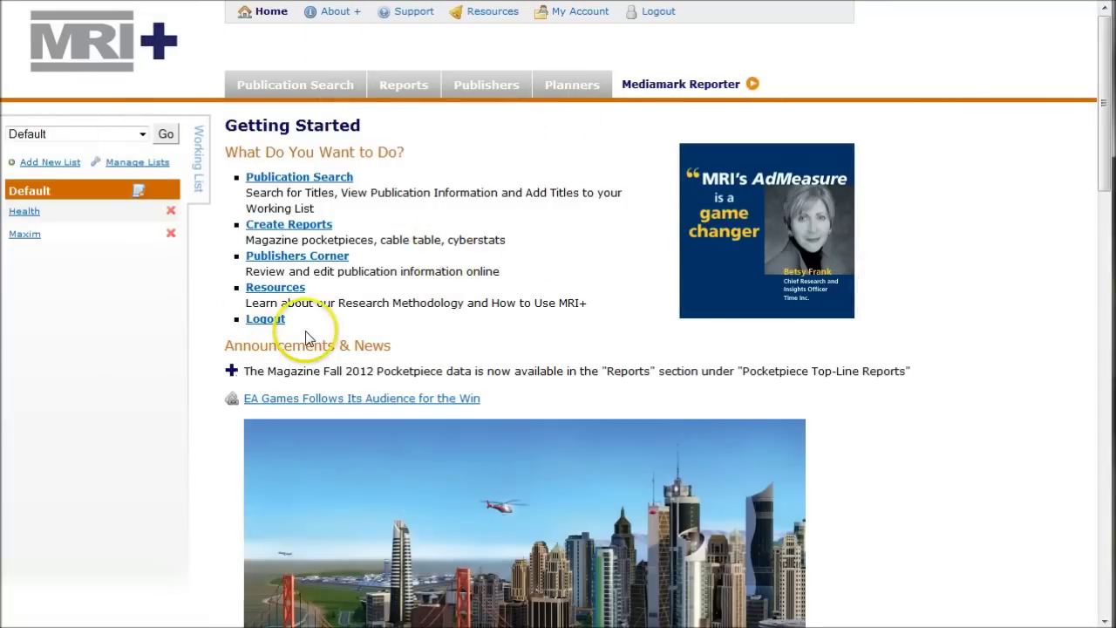
Open the Mediamark Reporter and accept its License Agreement
left_click(688, 87)
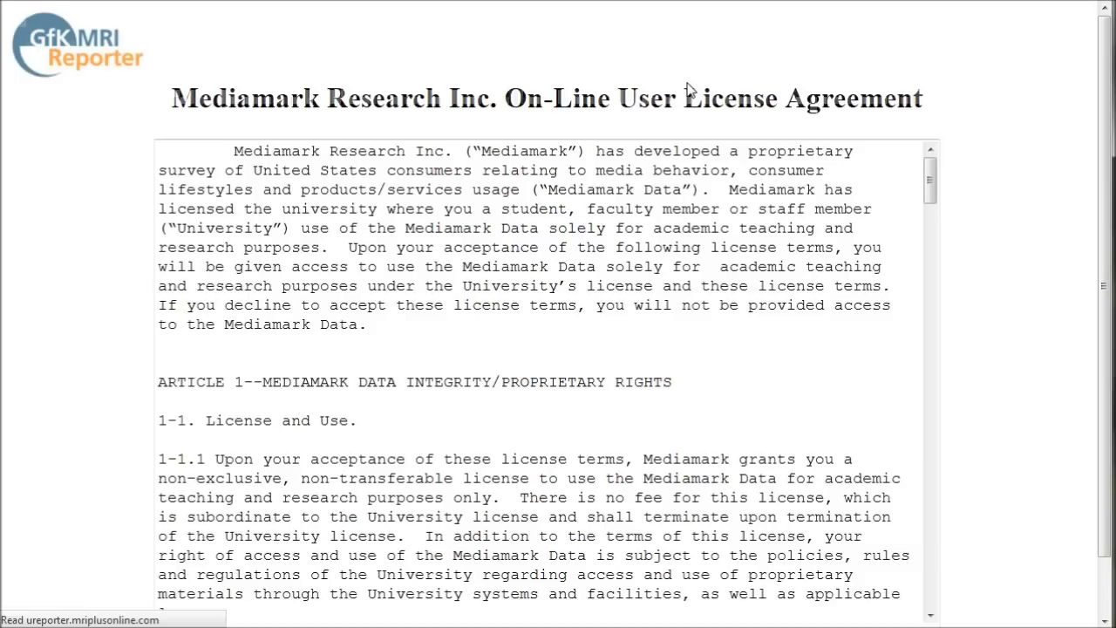
left_click(1052, 252)
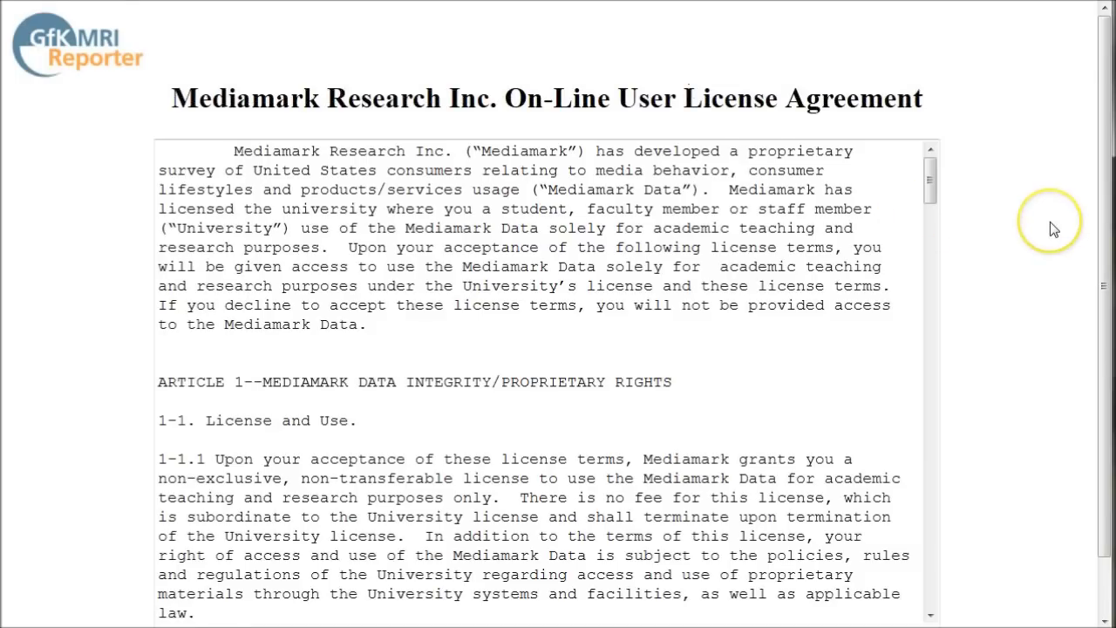
scroll(1050, 221, "down", 1)
left_click(503, 601)
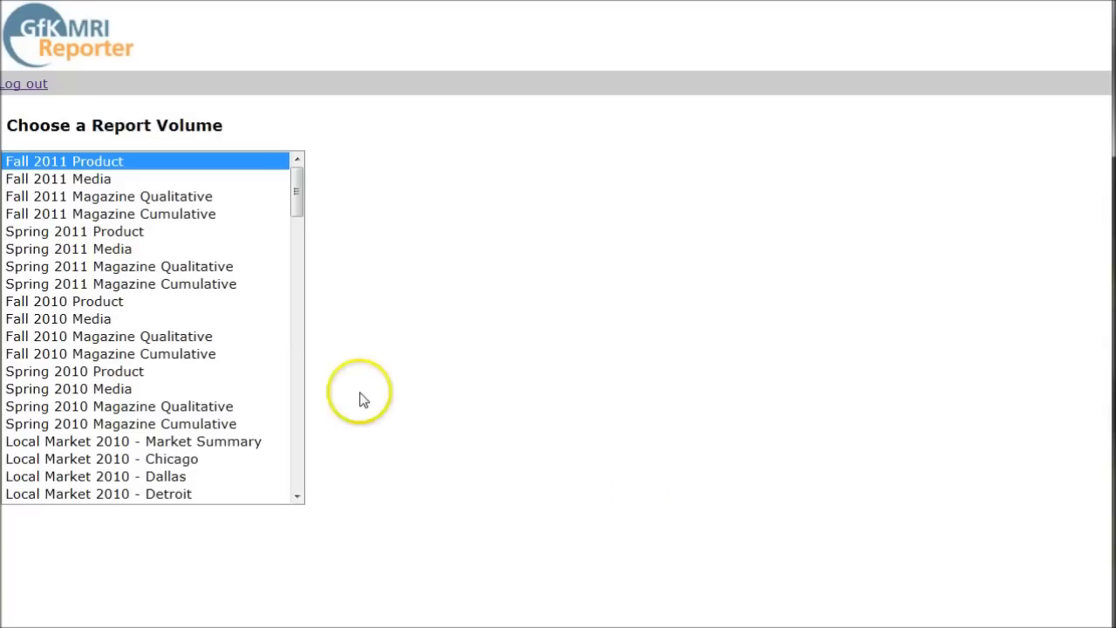
Search the Fall 2011 Product volume for the keyword 'doctor'
left_click(99, 168)
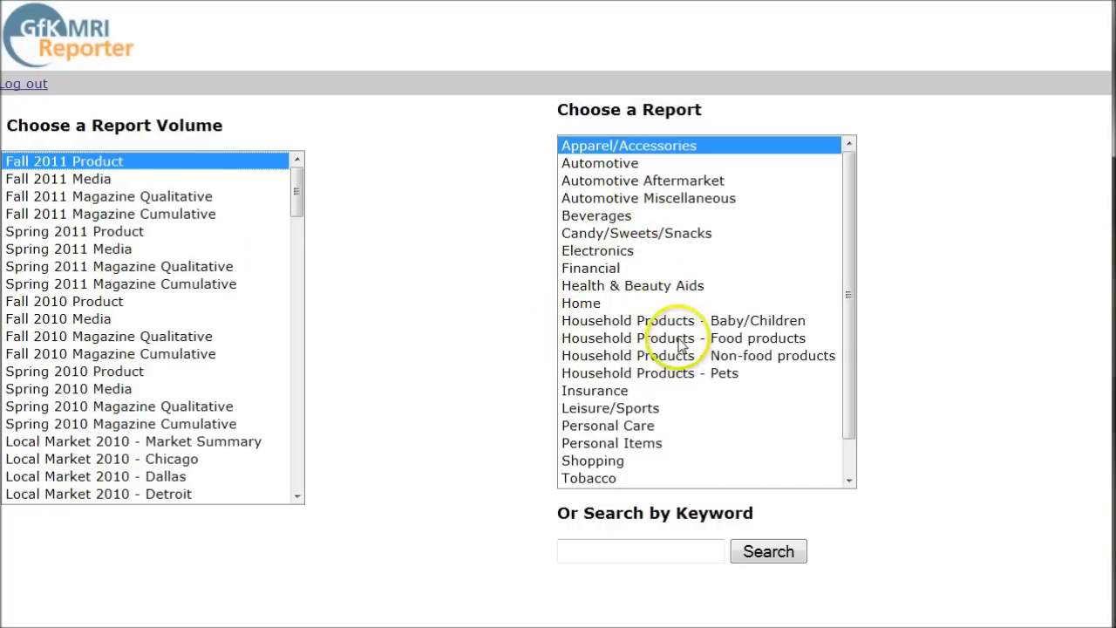
scroll(683, 364, "down", 1)
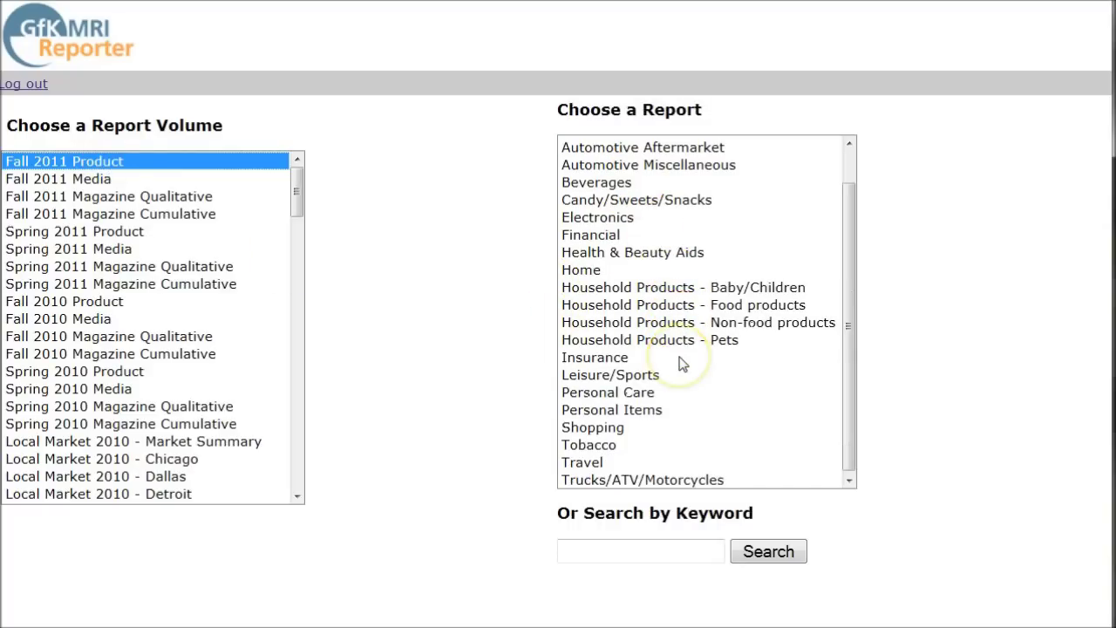
left_click(602, 553)
type("doctor")
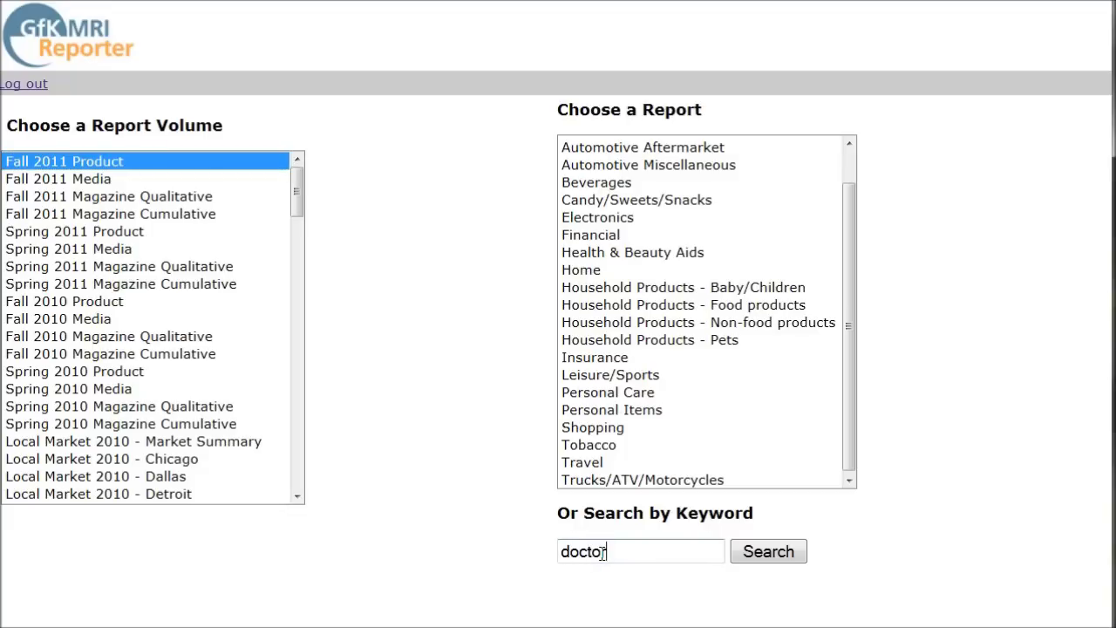
left_click(768, 552)
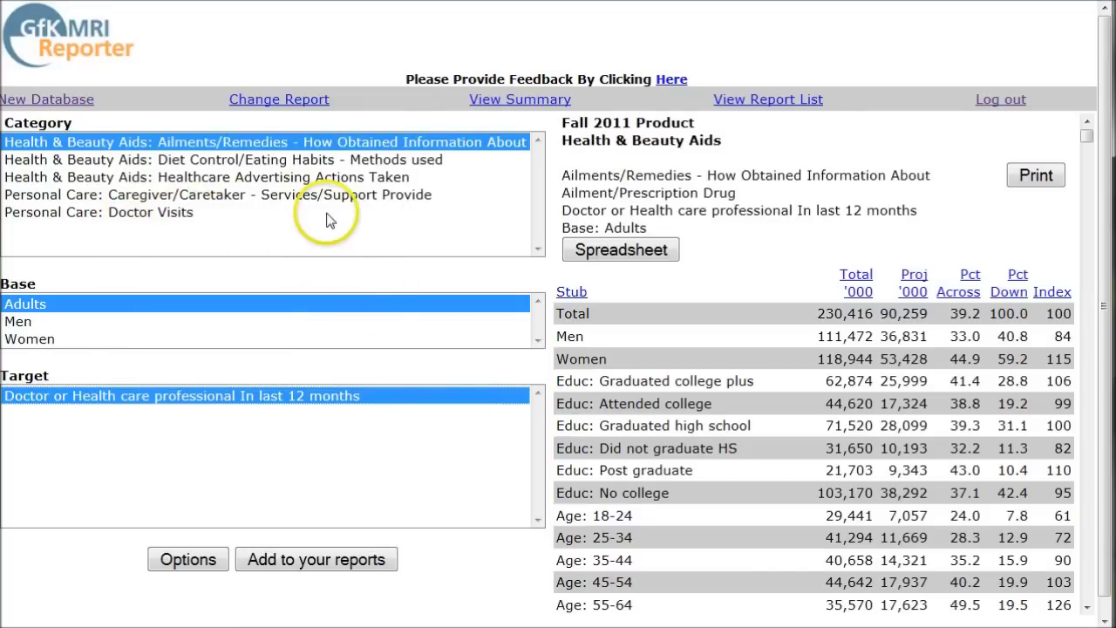
Choose the Personal Care: Doctor Visits category with the Visited in Last 12 Months Gastroenterologist target
left_click(87, 218)
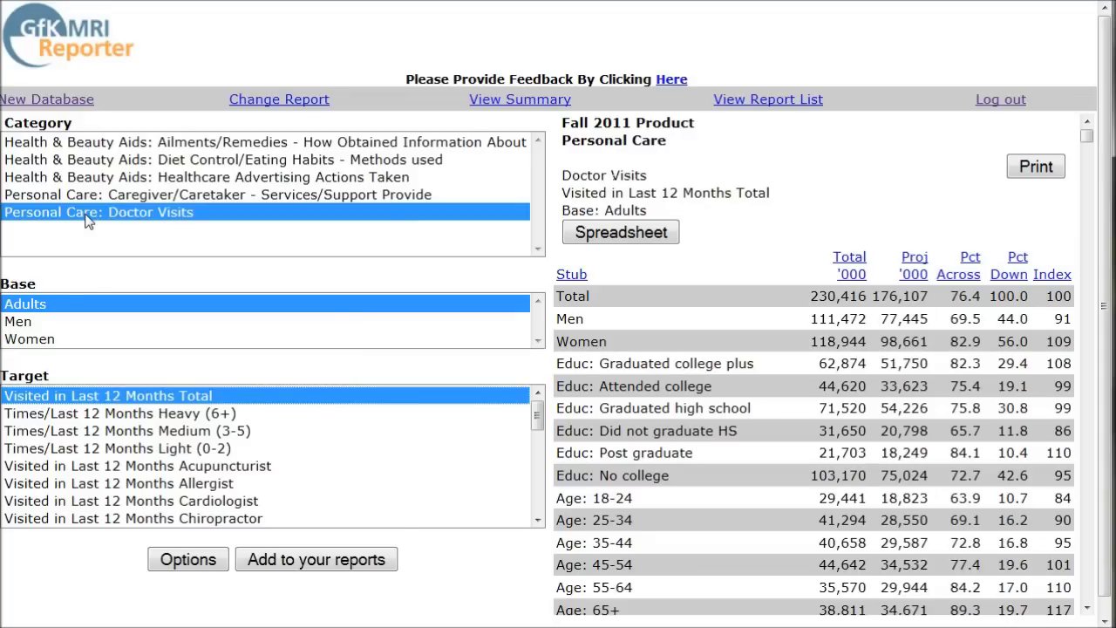
scroll(185, 439, "down", 1)
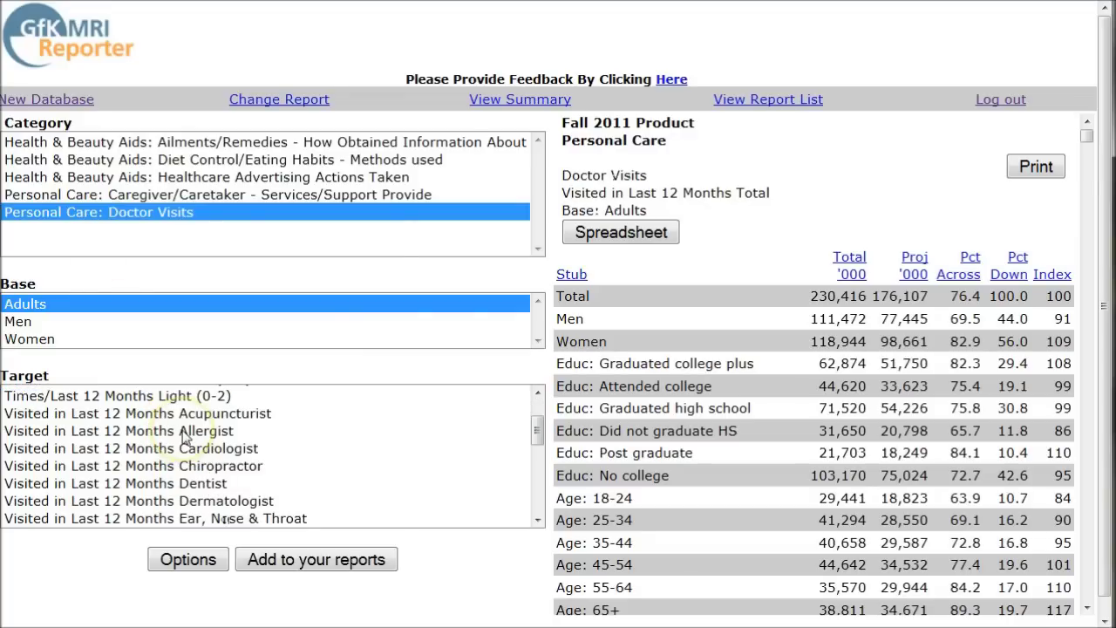
scroll(185, 438, "down", 1)
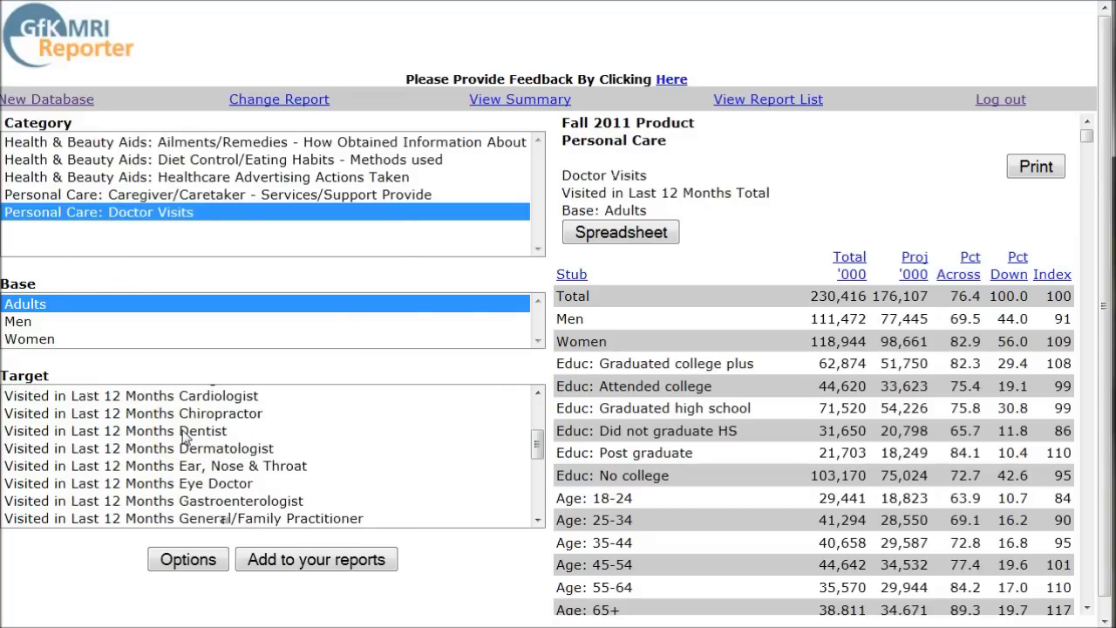
left_click(162, 503)
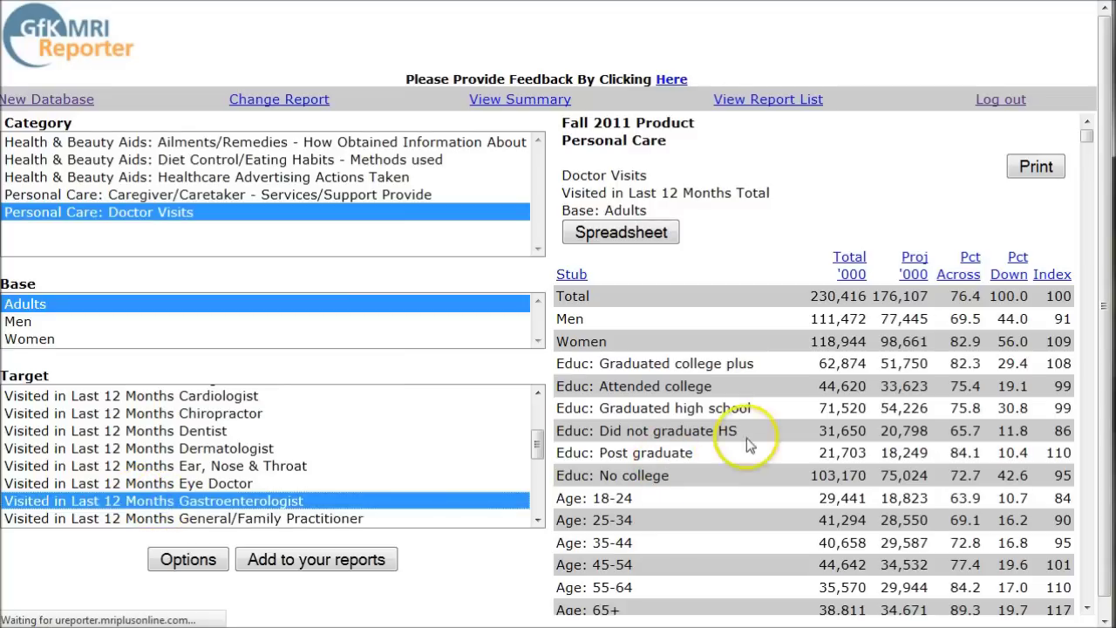
scroll(916, 240, "down", 3)
scroll(916, 227, "down", 3)
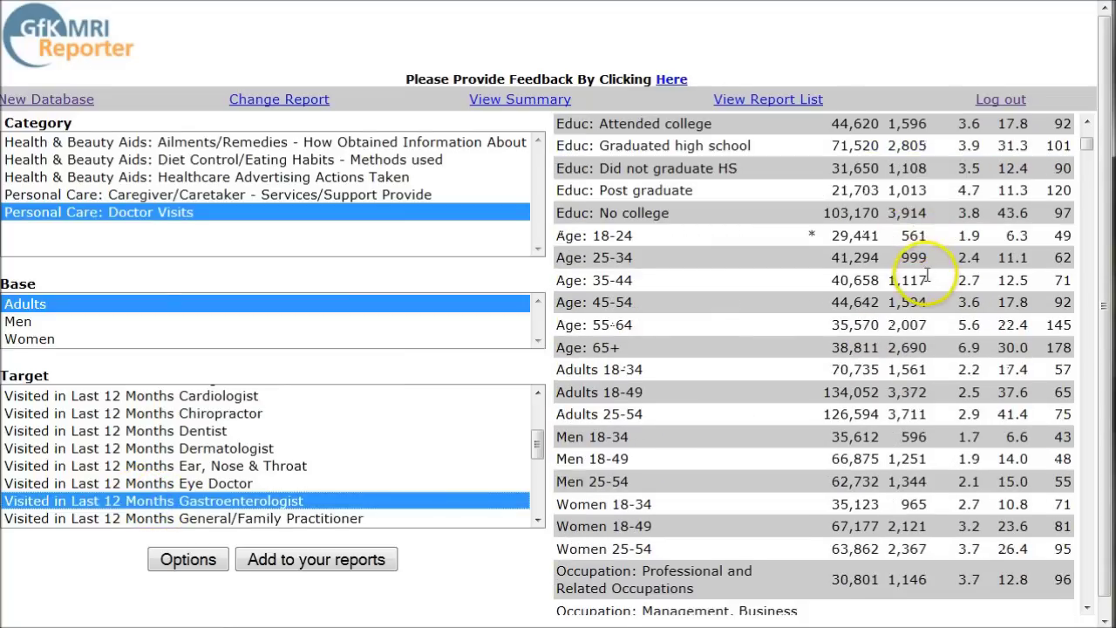
scroll(924, 265, "up", 6)
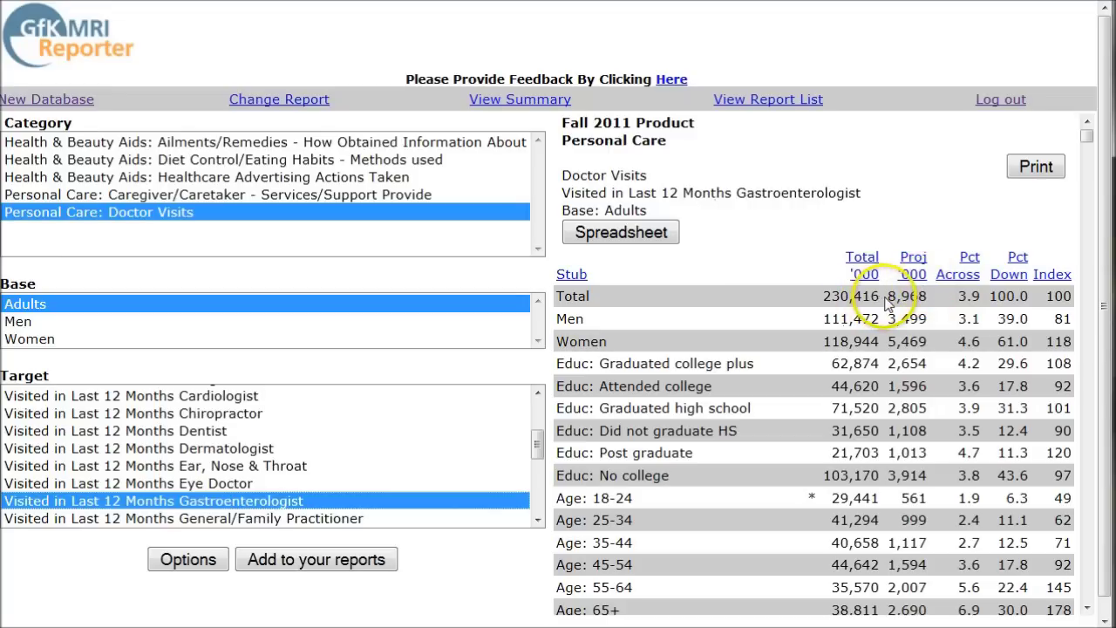
left_click(930, 298)
left_click_drag(930, 299, 898, 297)
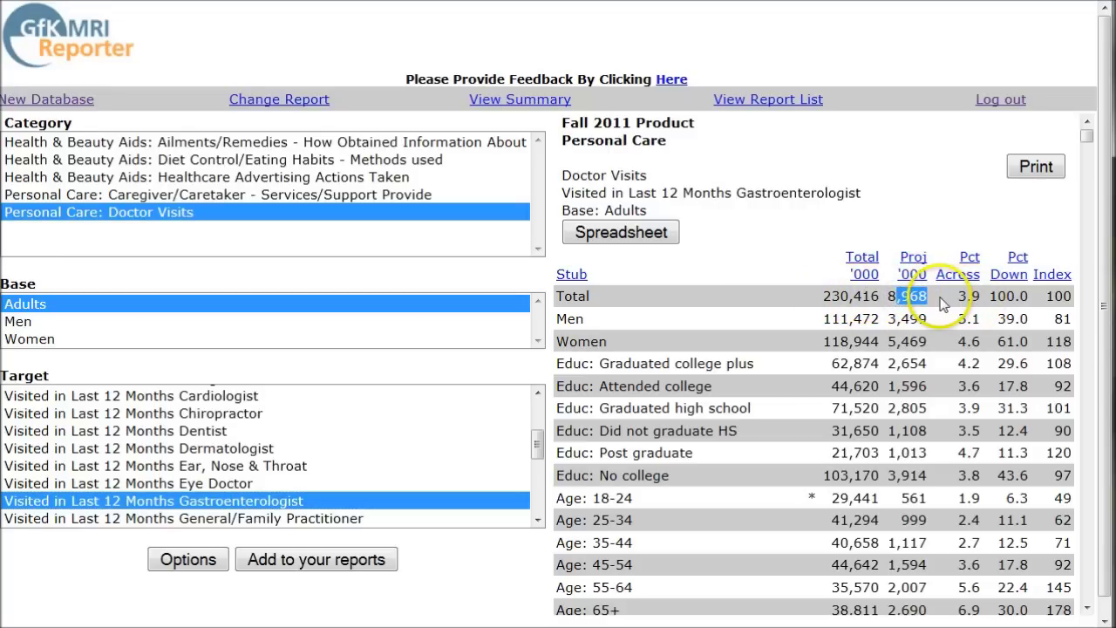
left_click(793, 210)
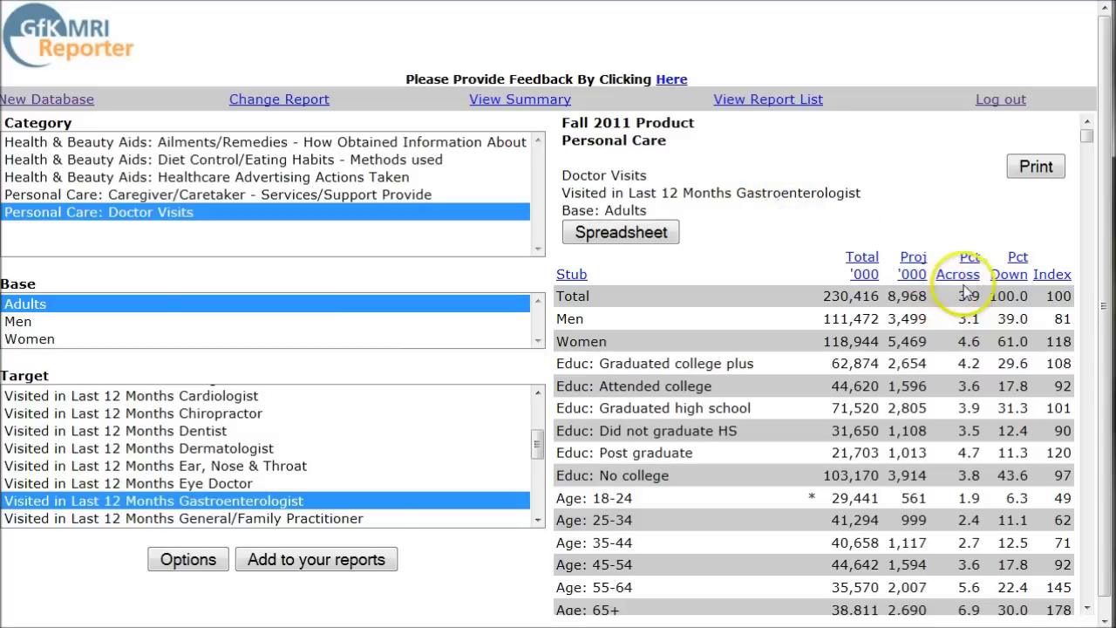
left_click_drag(981, 296, 960, 296)
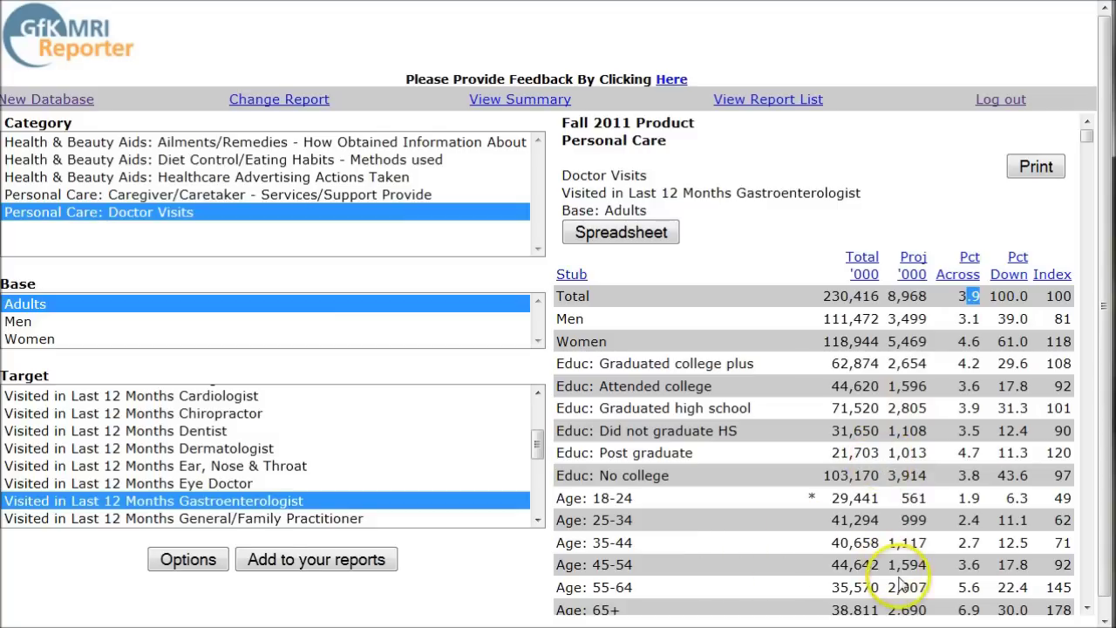
left_click(996, 591)
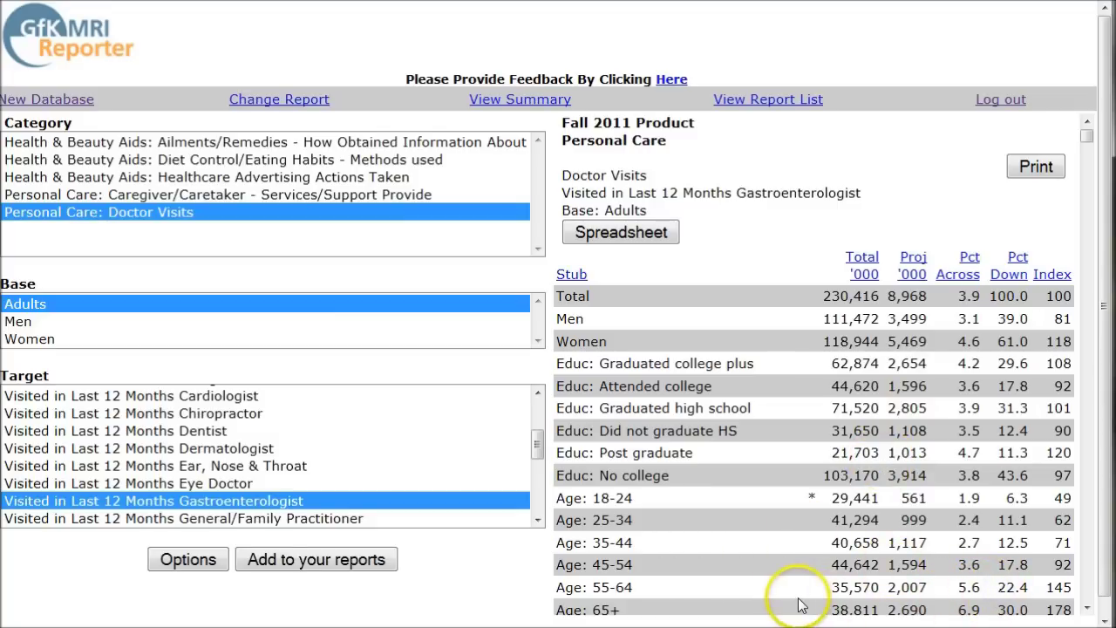
left_click_drag(547, 590, 680, 593)
left_click_drag(823, 591, 924, 590)
left_click(925, 591)
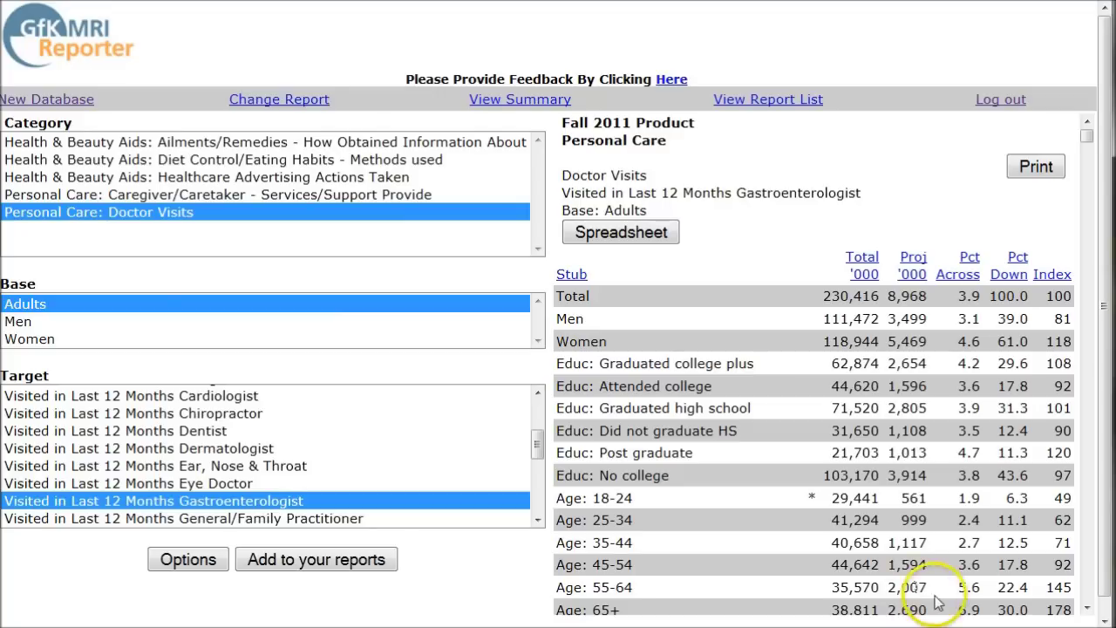
left_click(1023, 587)
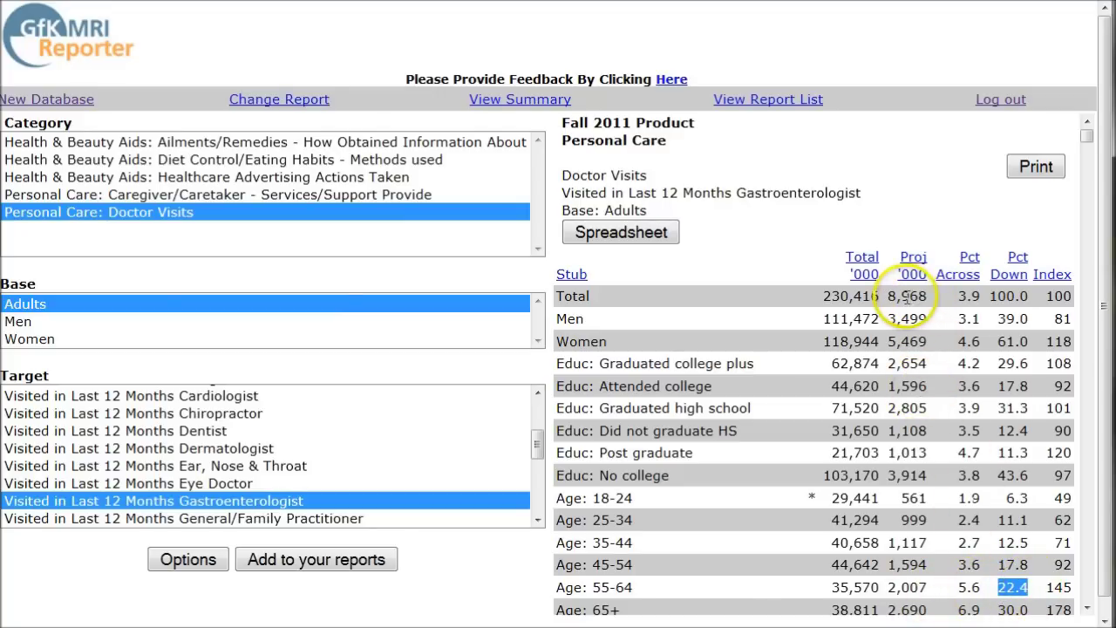
scroll(1029, 444, "down", 3)
left_click(1018, 478)
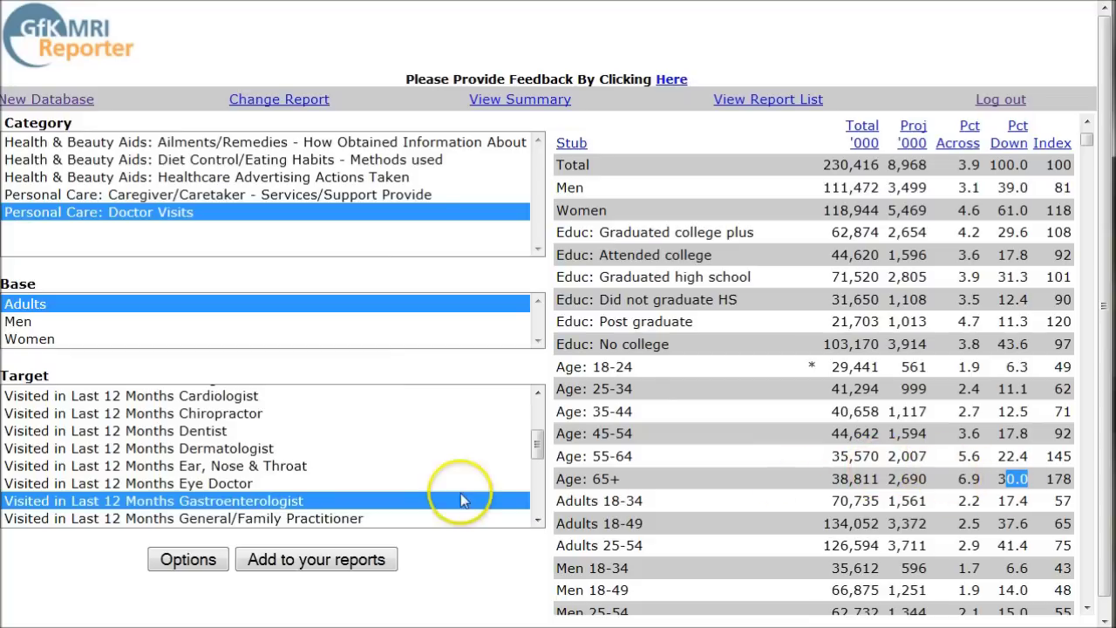
scroll(969, 450, "up", 3)
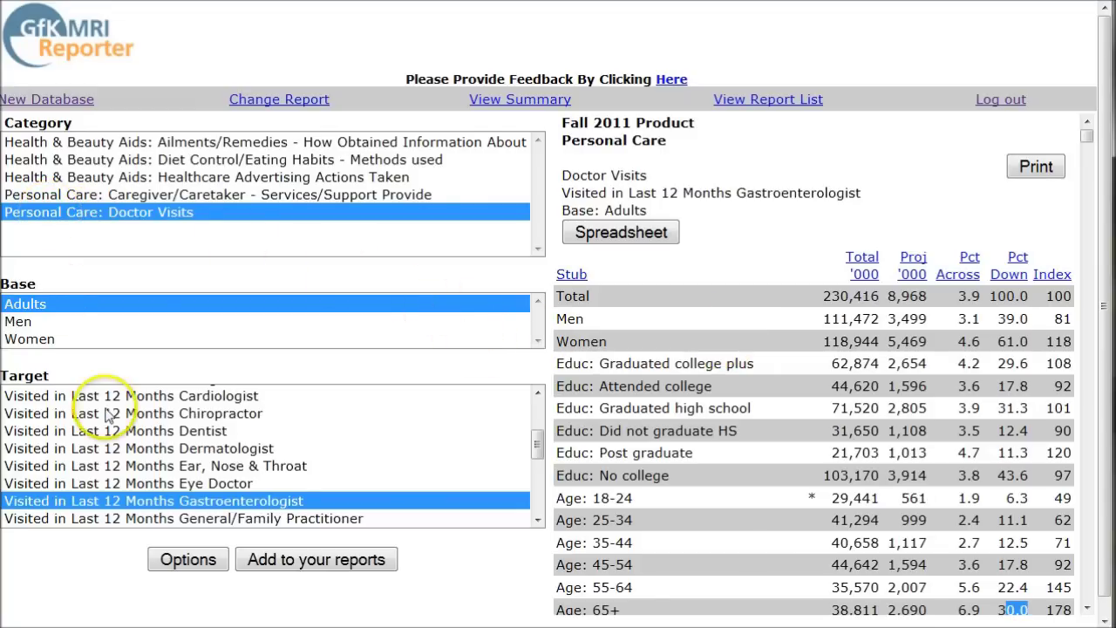
Return to the Fall 2011 Product volume and open its Personal Care reports
left_click(54, 103)
left_click(103, 163)
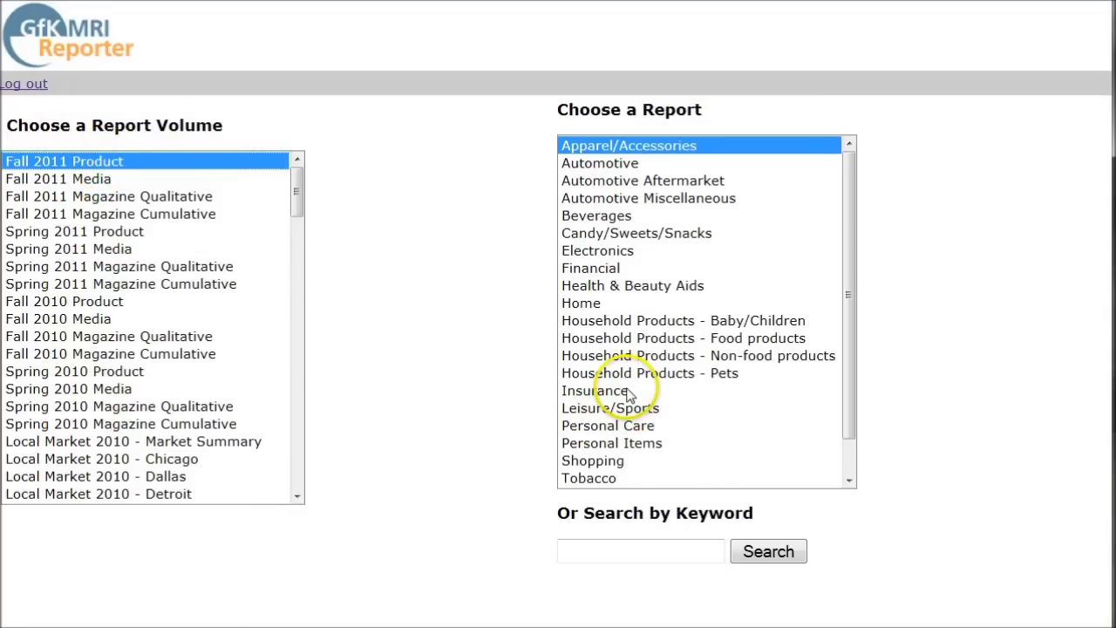
left_click(613, 427)
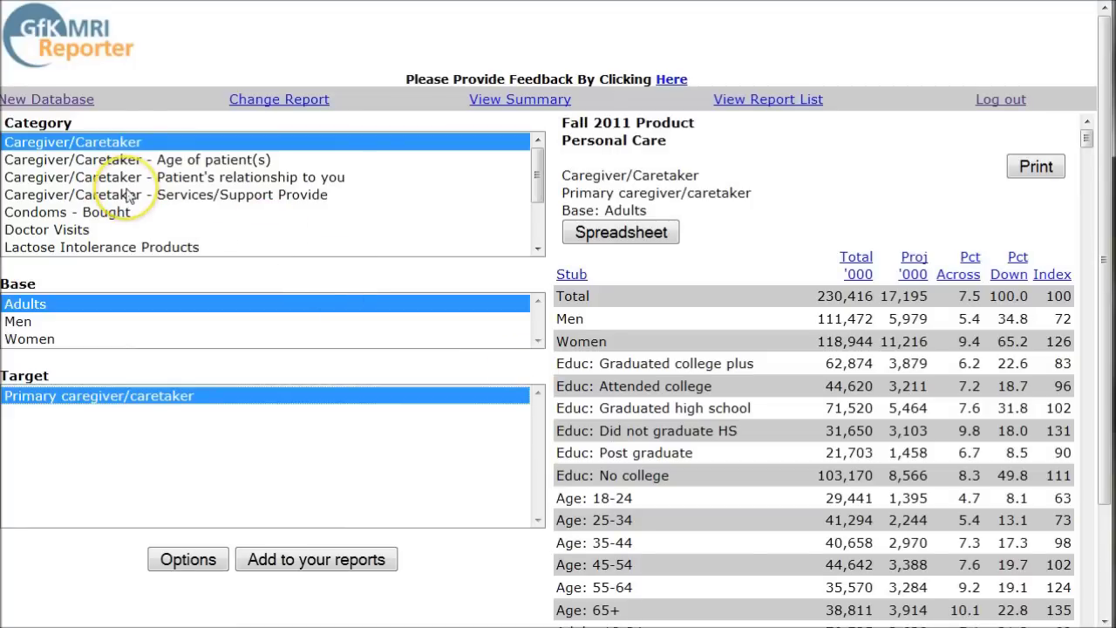
scroll(128, 195, "down", 1)
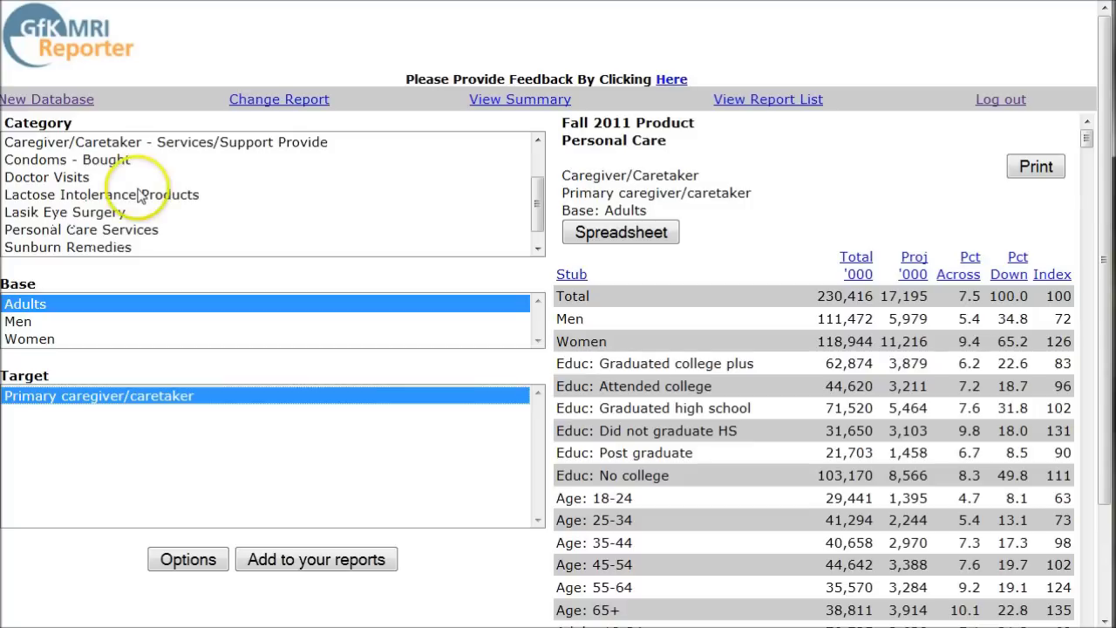
Preview the Personal Care Services and Lasik Eye Surgery categories
left_click(104, 231)
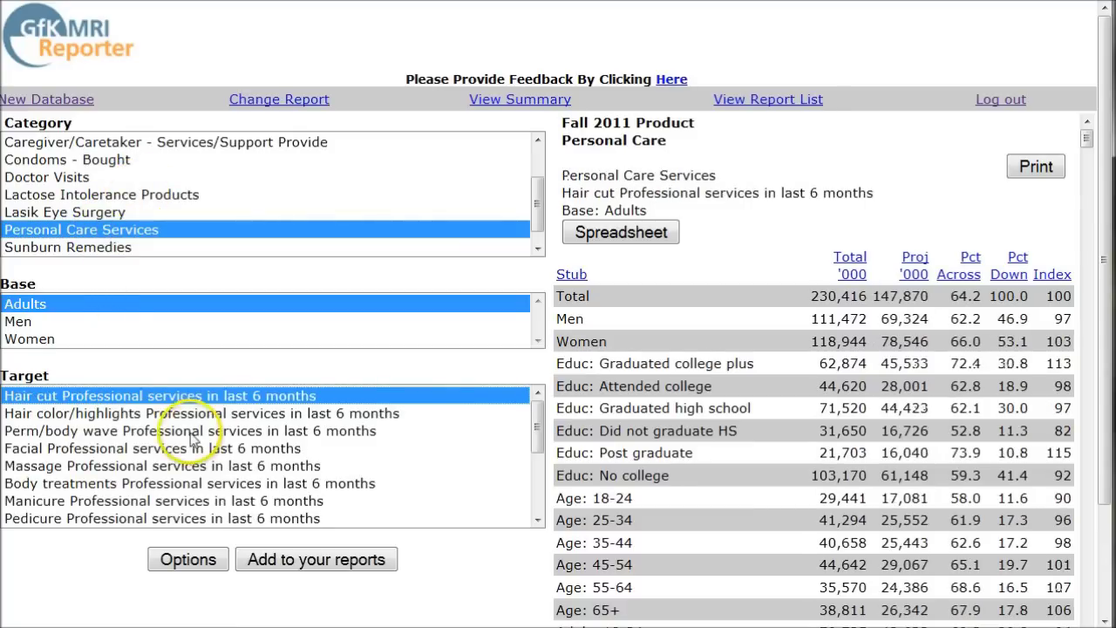
scroll(186, 417, "down", 1)
scroll(183, 419, "up", 1)
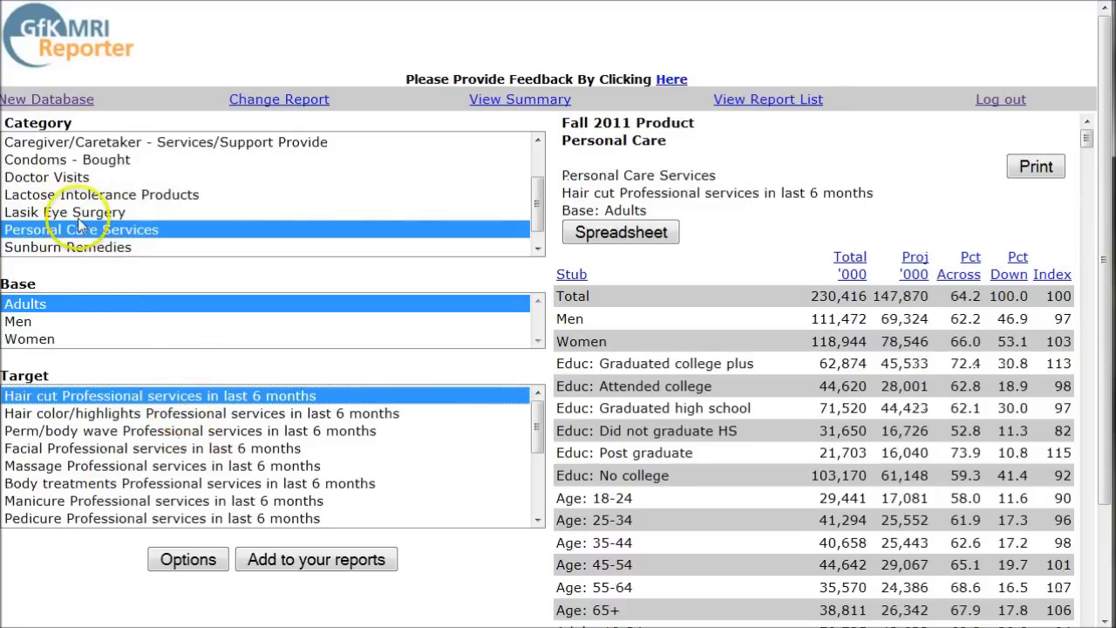
left_click(85, 213)
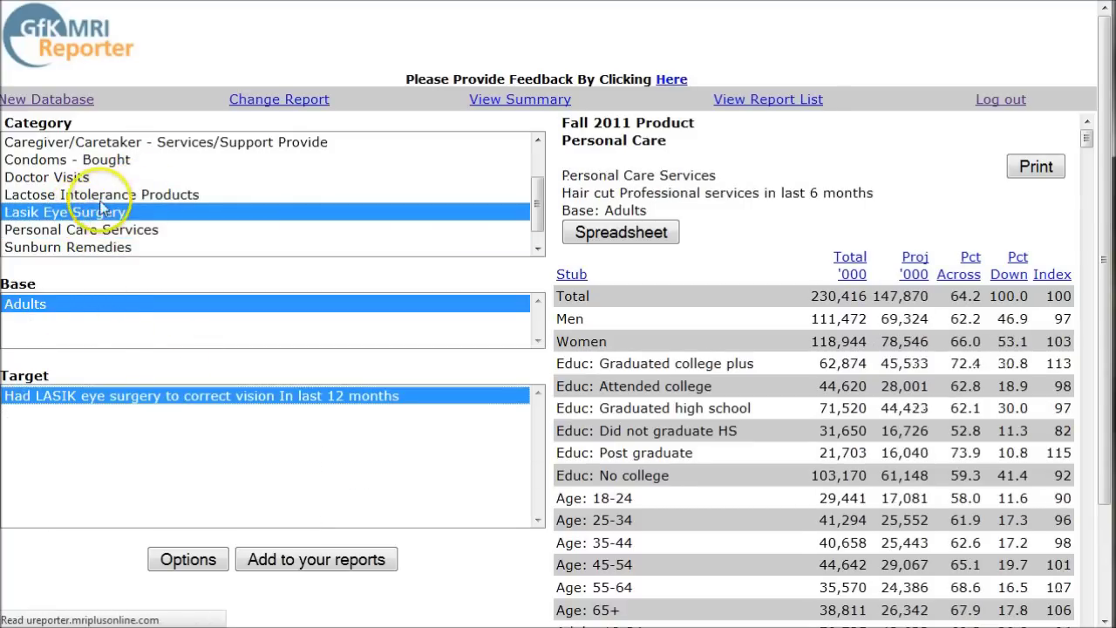
Select Doctor Visits, keeping the Visited in Last 12 Months Total target (176,107, 76.4%)
left_click(81, 178)
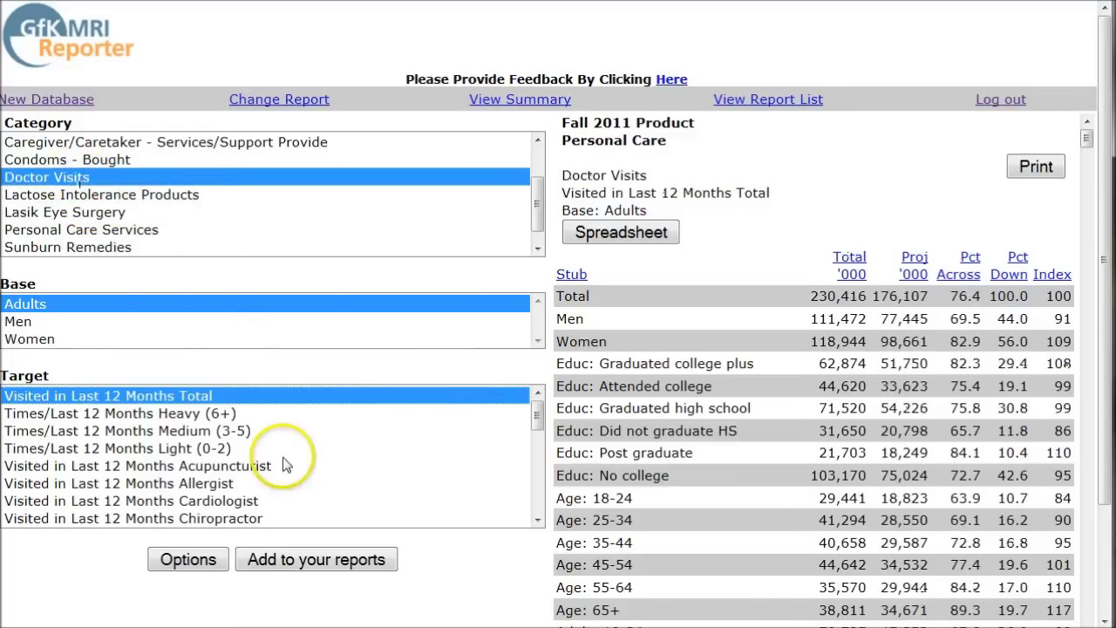
scroll(262, 471, "down", 1)
scroll(234, 471, "down", 3)
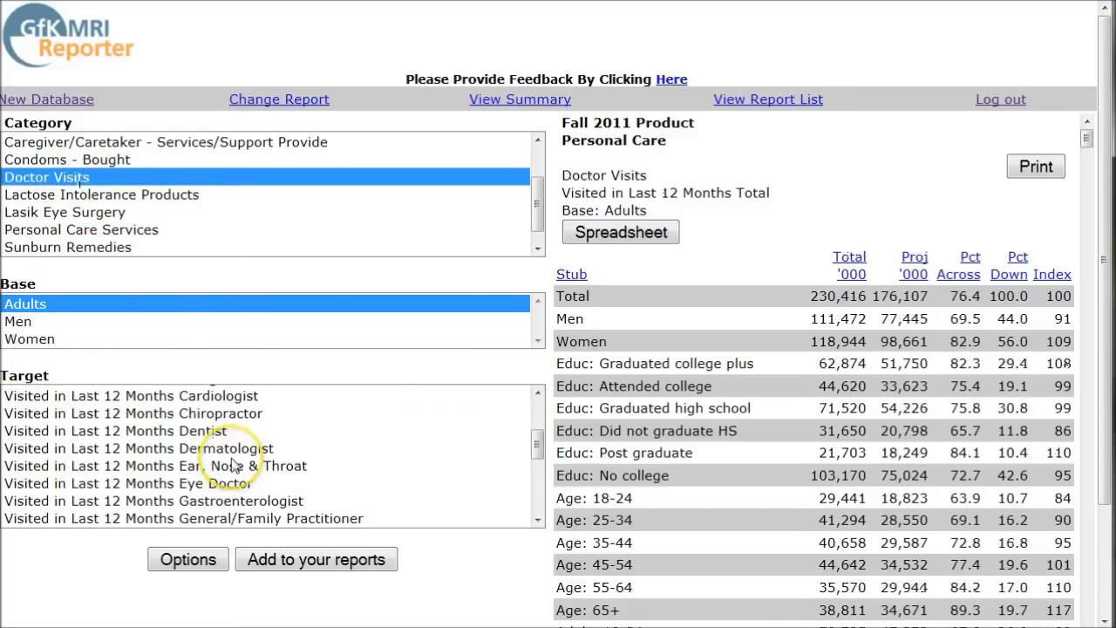
scroll(234, 466, "down", 1)
scroll(234, 467, "up", 1)
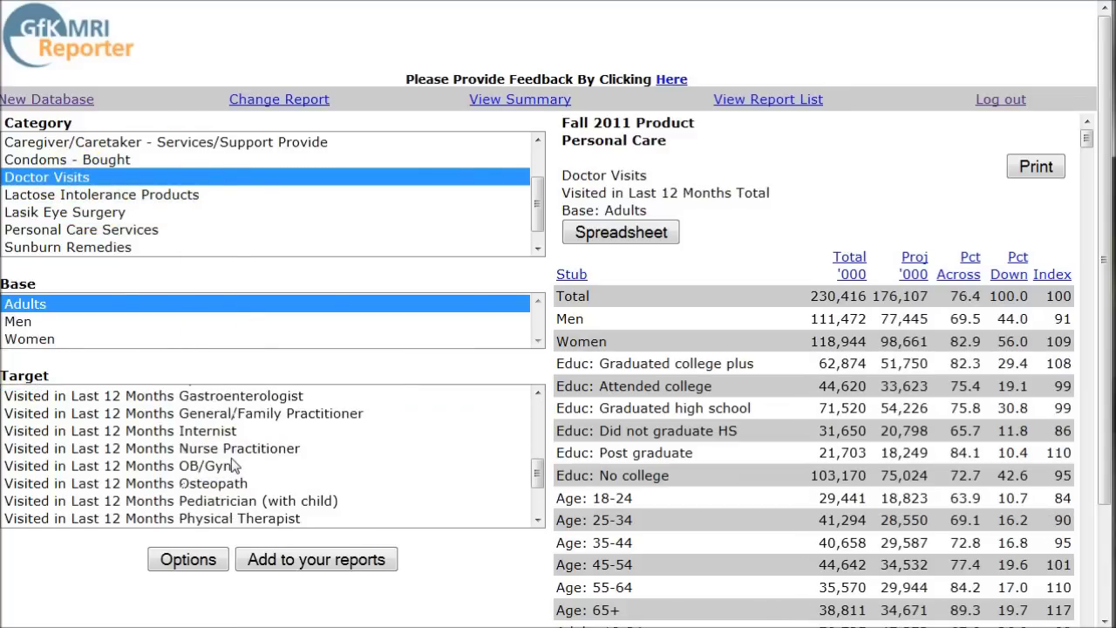
left_click(246, 460)
scroll(246, 460, "up", 4)
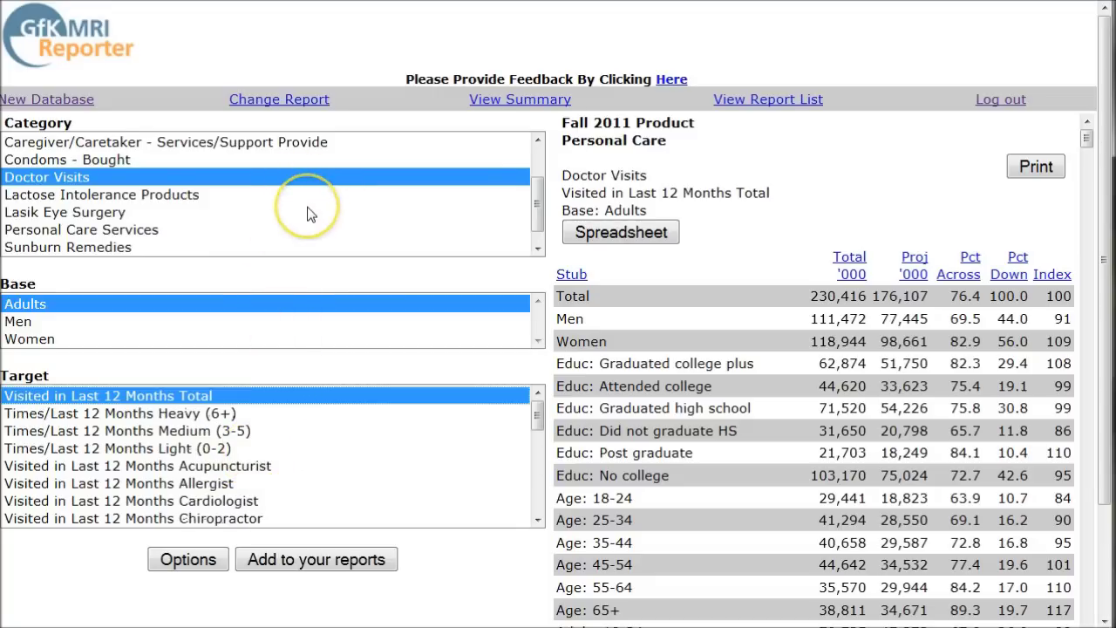
scroll(310, 214, "up", 1)
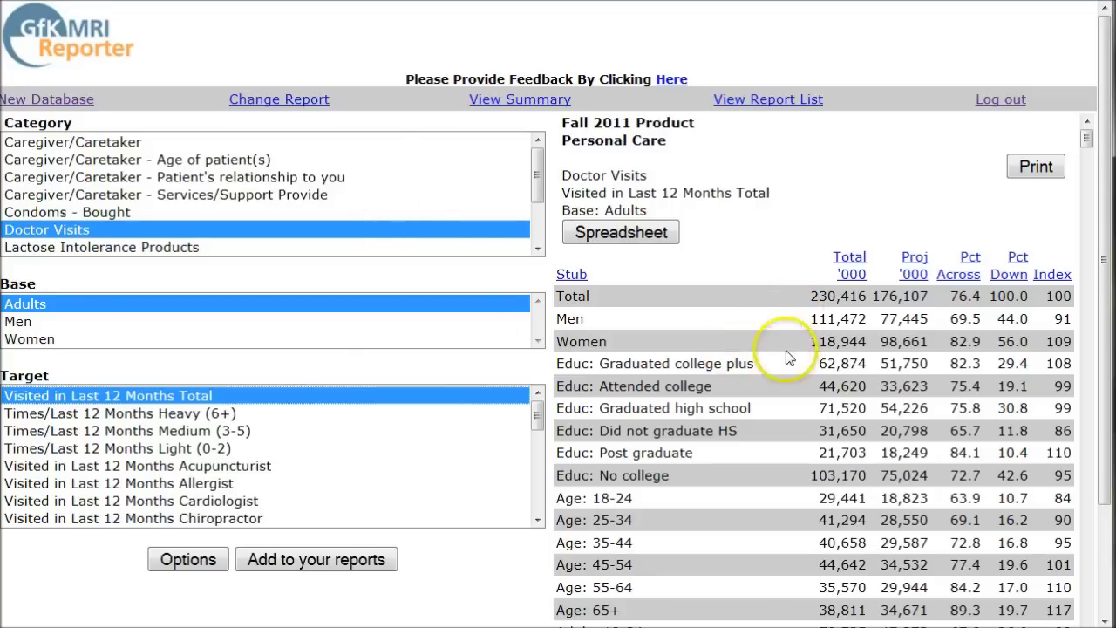
Make Times/Last 12 Months Heavy (6+) the target and briefly mark the Adults 18-34 and 18-49 figures
left_click(155, 415)
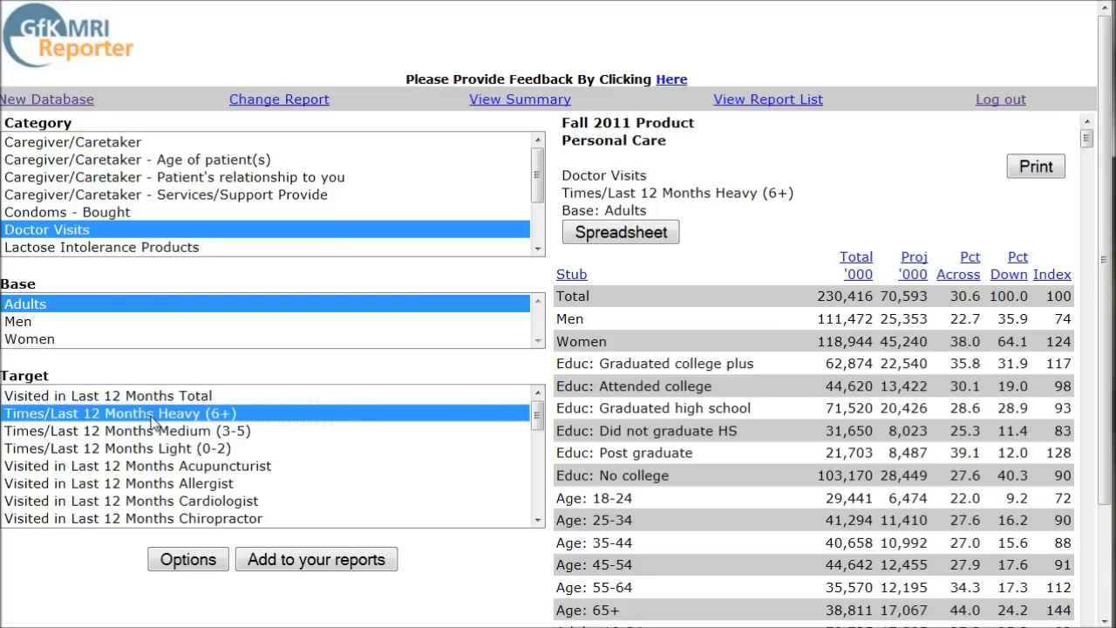
scroll(693, 359, "down", 3)
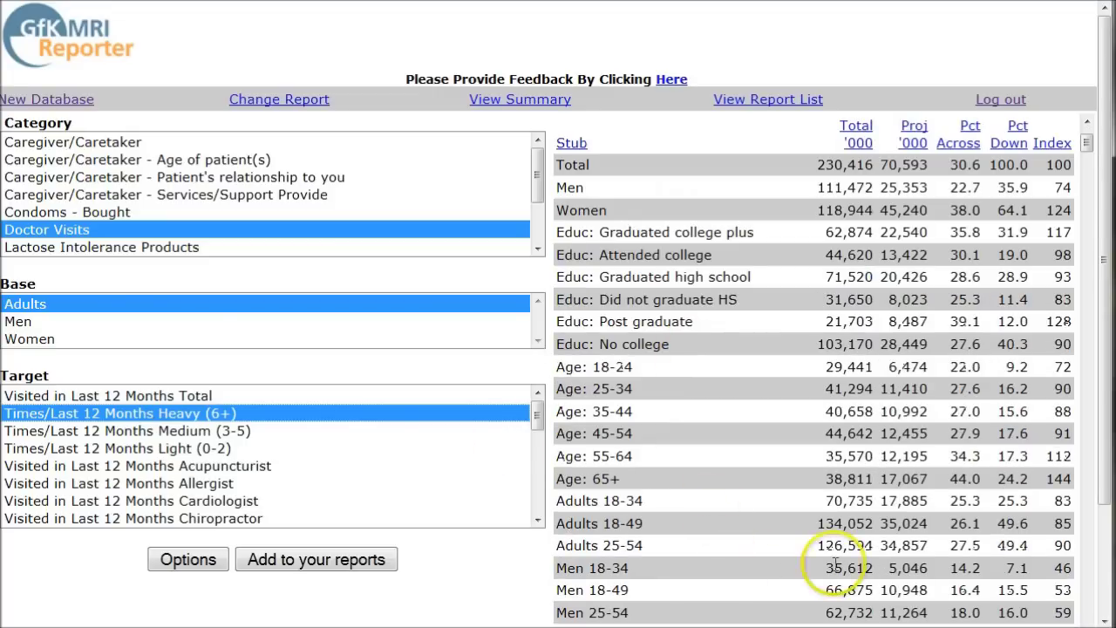
left_click_drag(1029, 523, 964, 479)
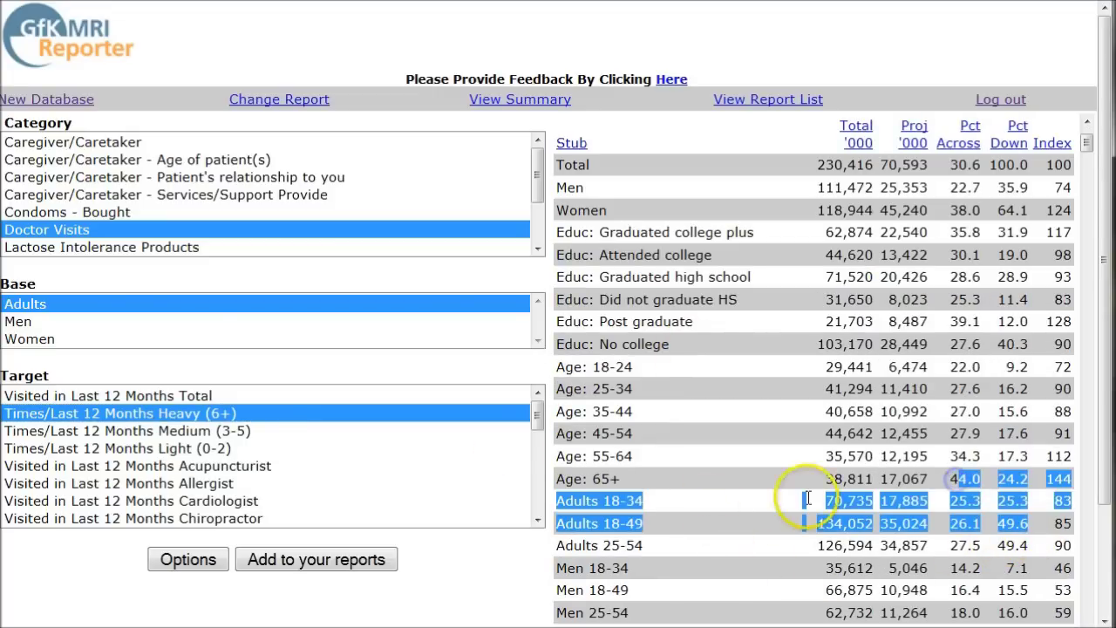
left_click(760, 478)
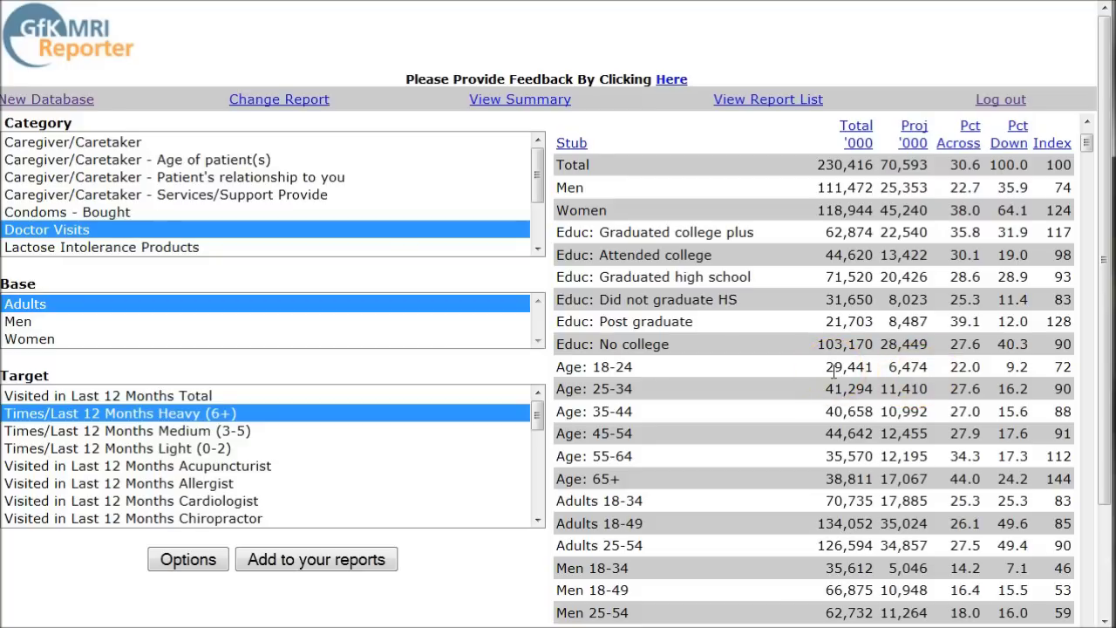
Scroll through the Heavy (6+) results table, projecting 70,593 (30.6% across)
scroll(834, 373, "down", 3)
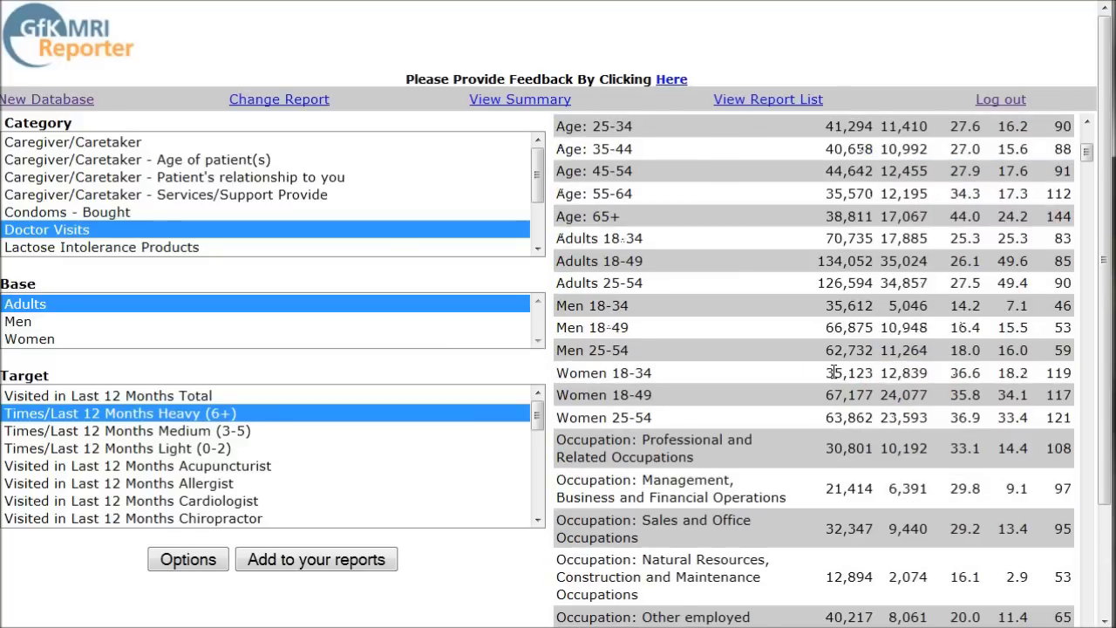
scroll(834, 372, "down", 5)
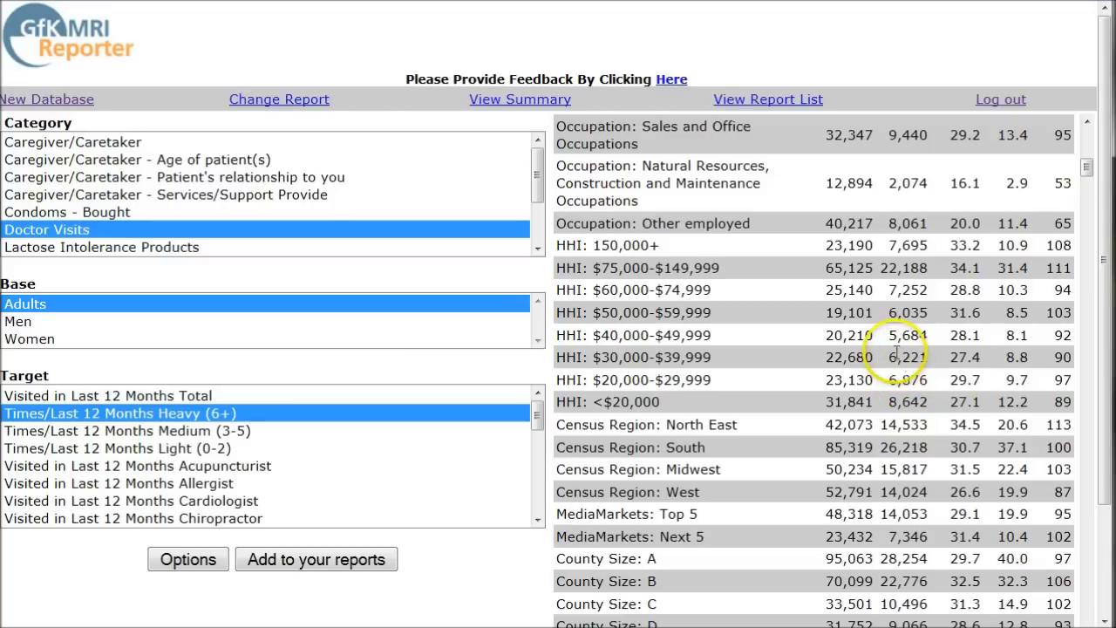
scroll(898, 357, "down", 3)
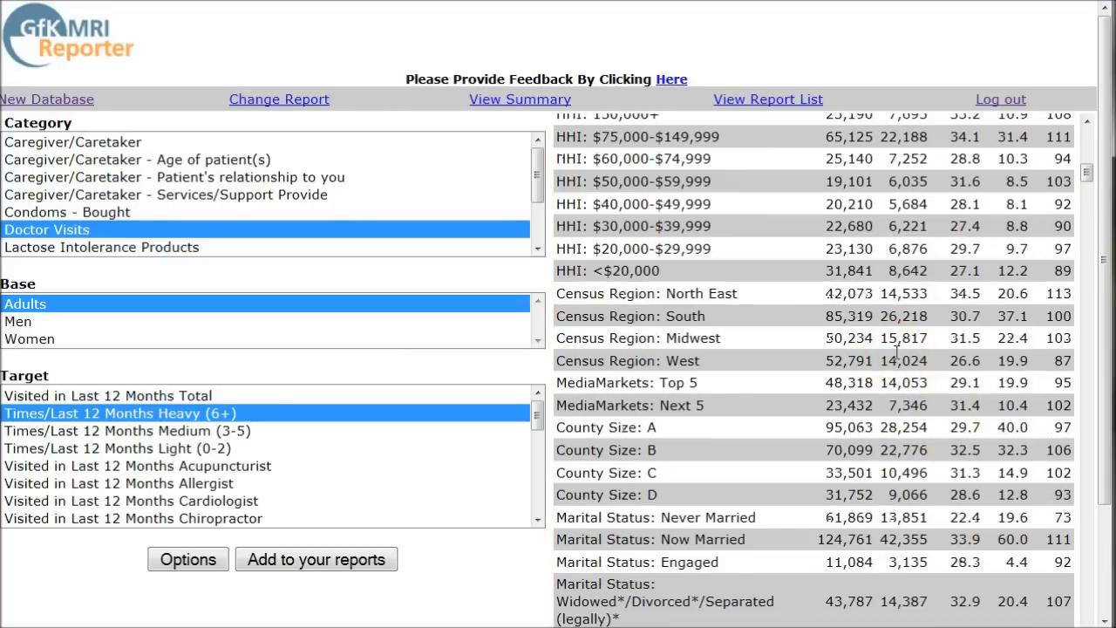
scroll(897, 351, "down", 6)
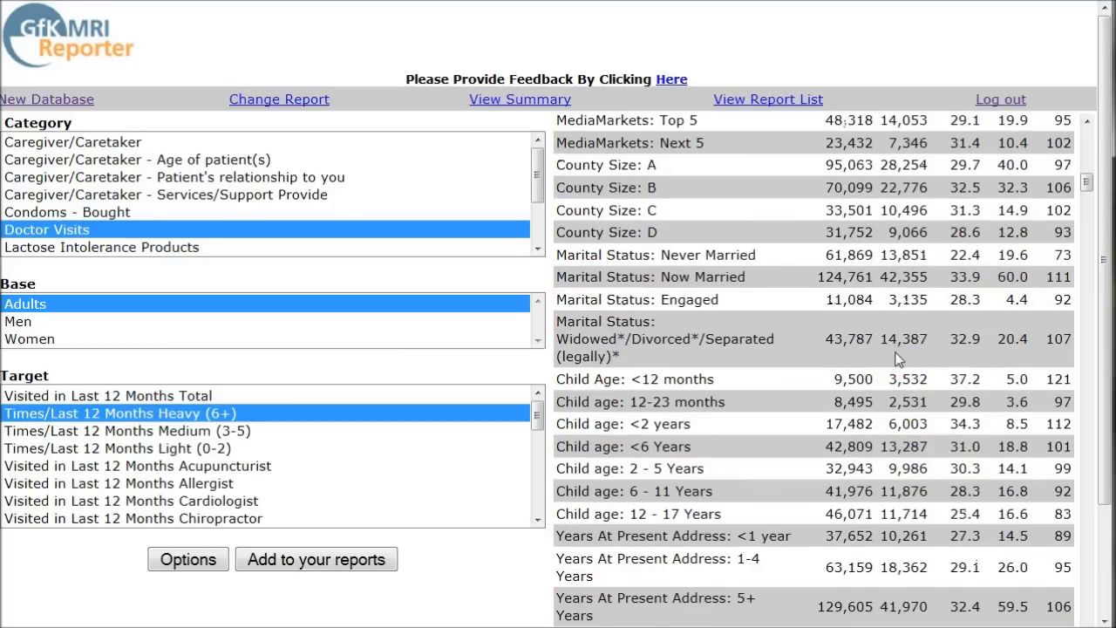
scroll(898, 347, "down", 3)
scroll(886, 370, "down", 3)
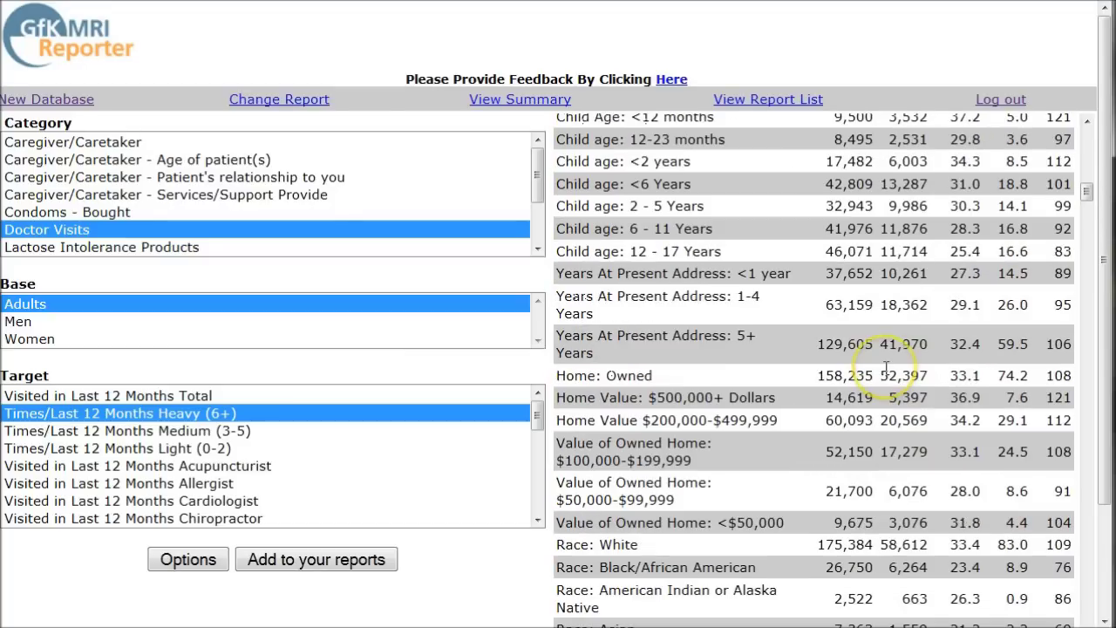
scroll(886, 366, "down", 6)
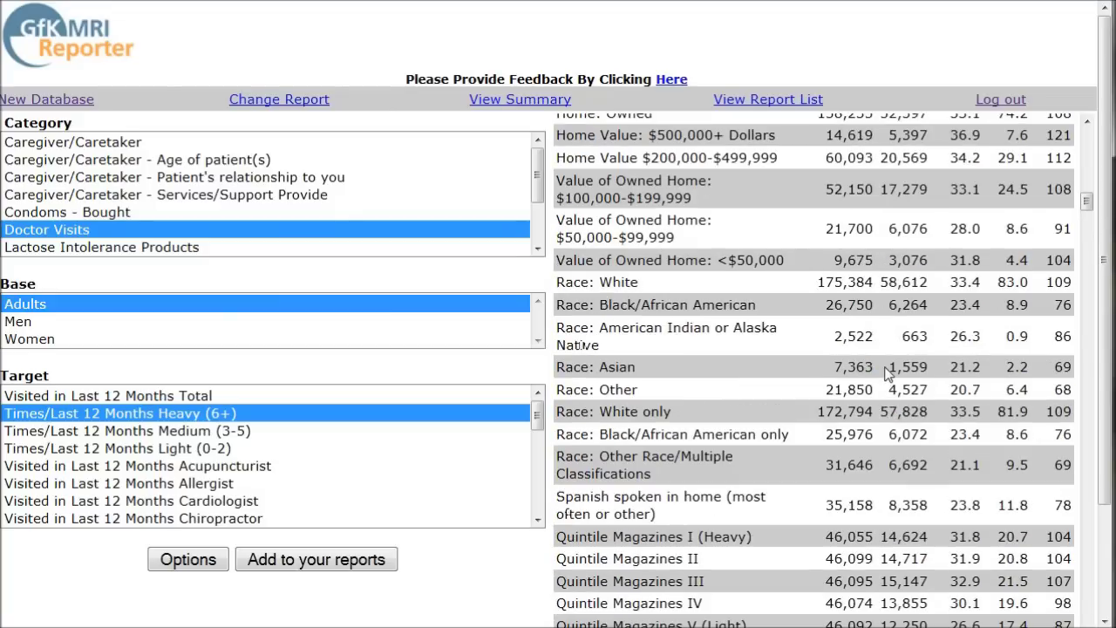
scroll(886, 374, "up", 6)
scroll(886, 373, "up", 20)
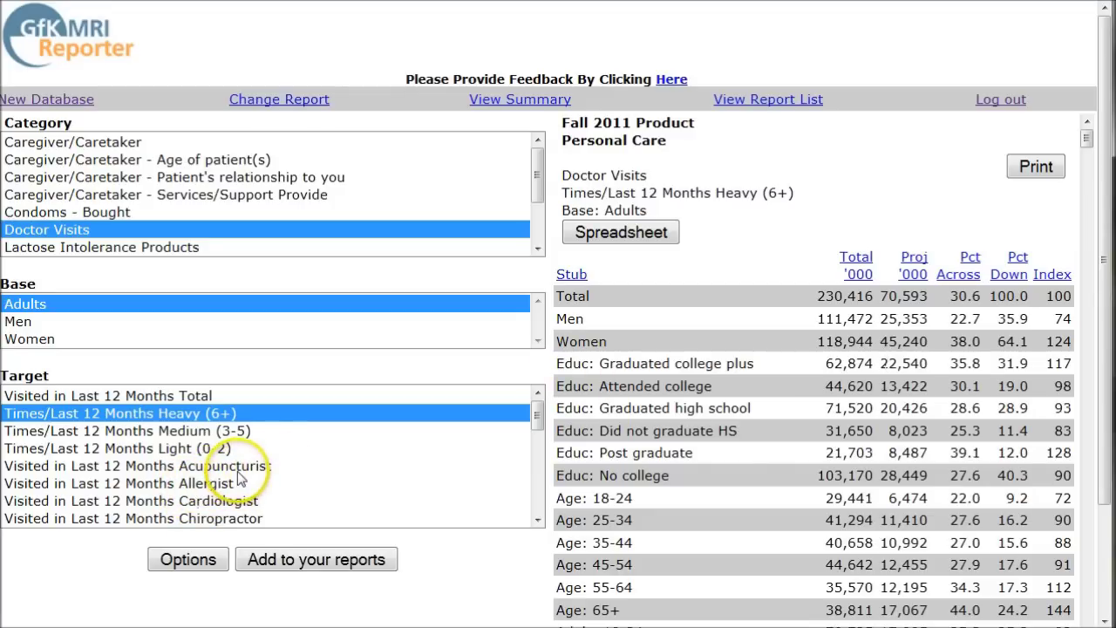
scroll(253, 470, "down", 1)
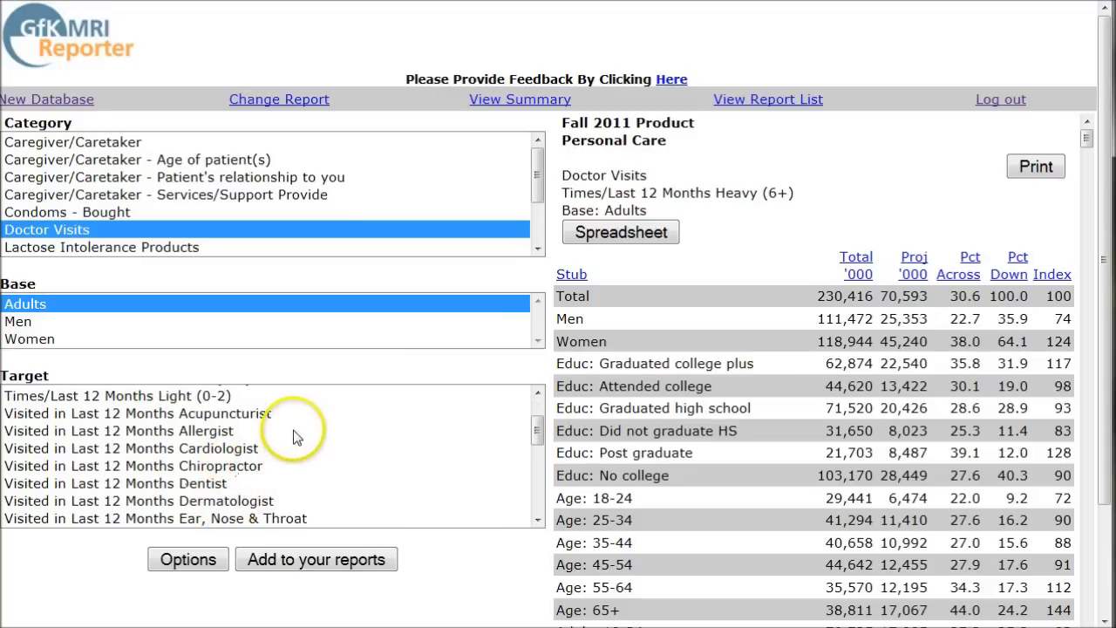
scroll(292, 439, "down", 1)
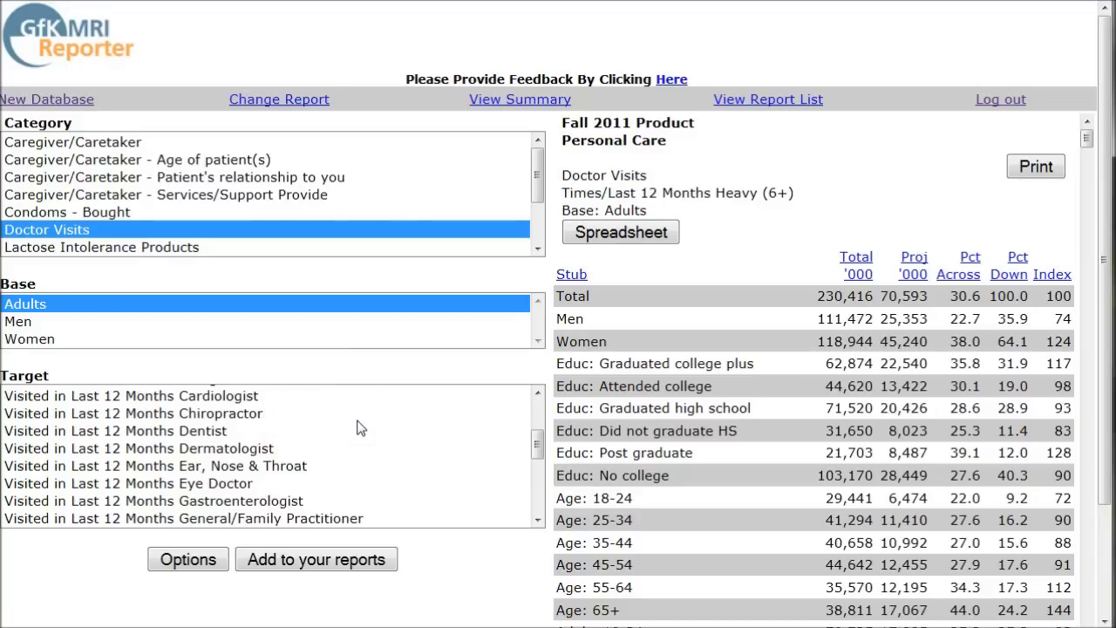